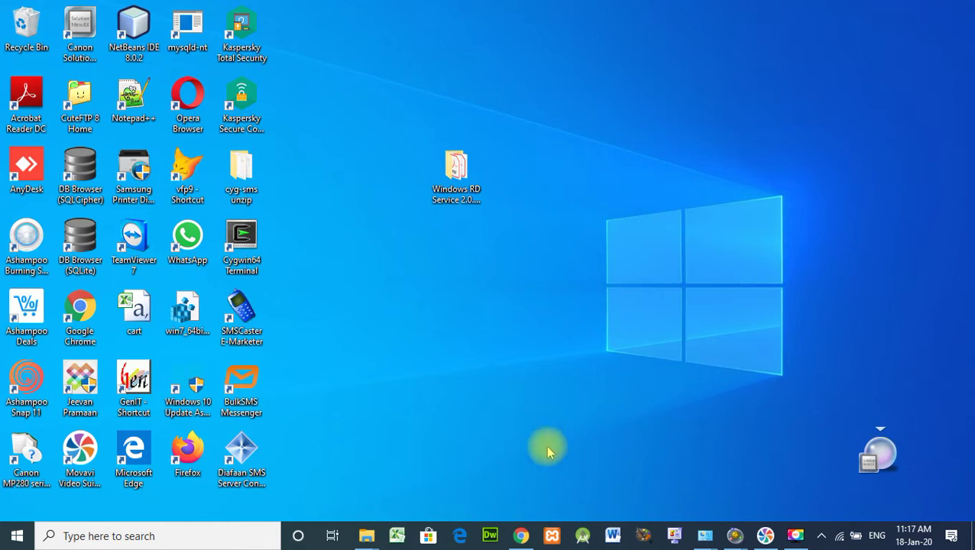
pyautogui.moveTo(366, 540)
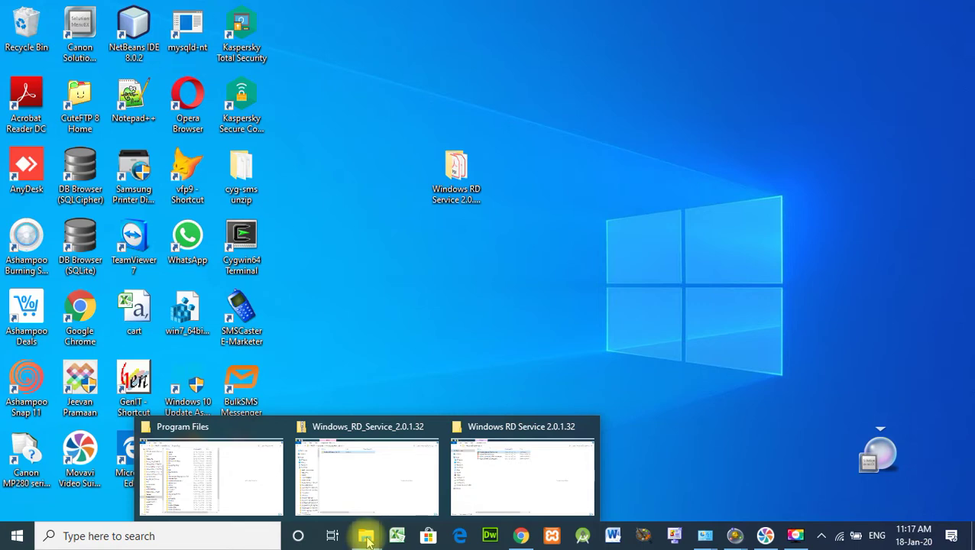
pyautogui.click(379, 495)
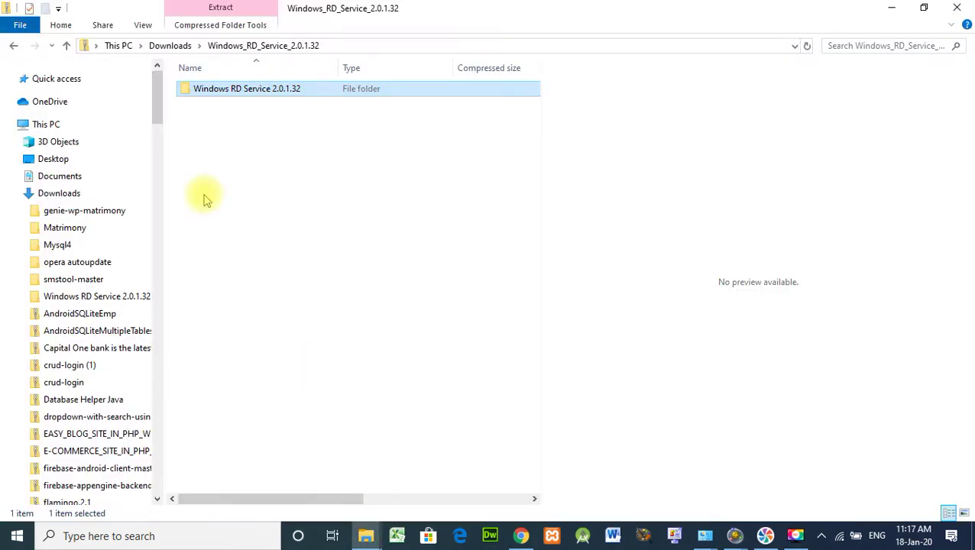
pyautogui.click(367, 536)
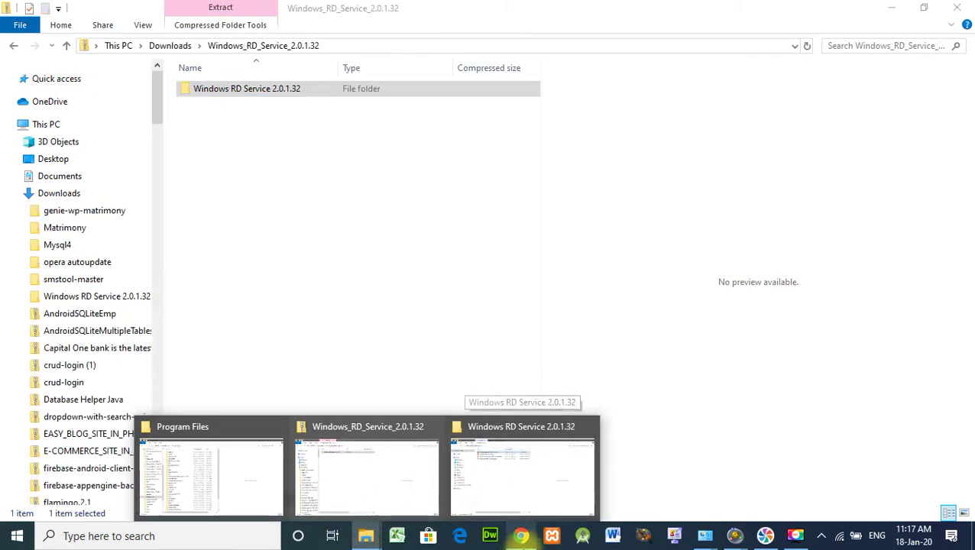
# Switch to Chrome and download the Windows RD Service driver from the RD Service Online site found for "morpho rd service"
pyautogui.click(522, 536)
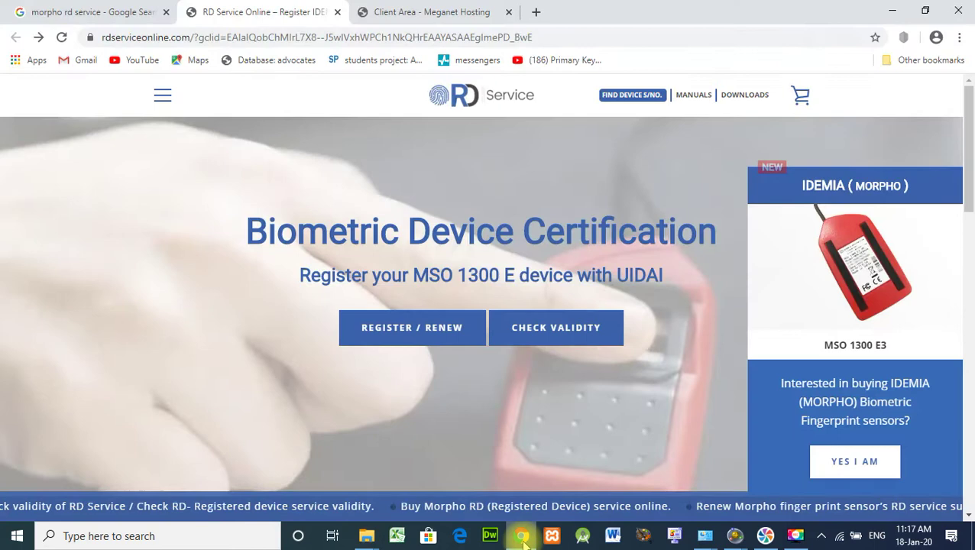
pyautogui.click(99, 13)
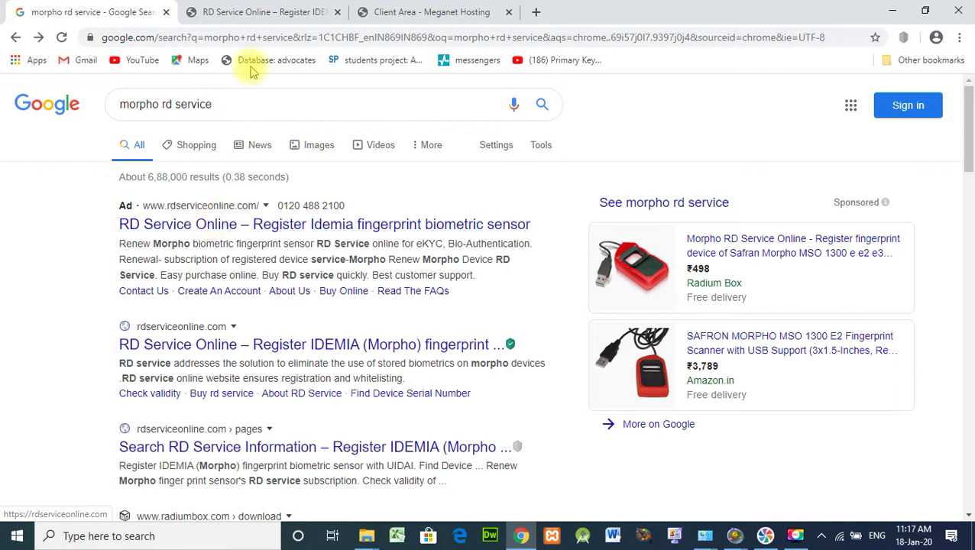
pyautogui.click(261, 17)
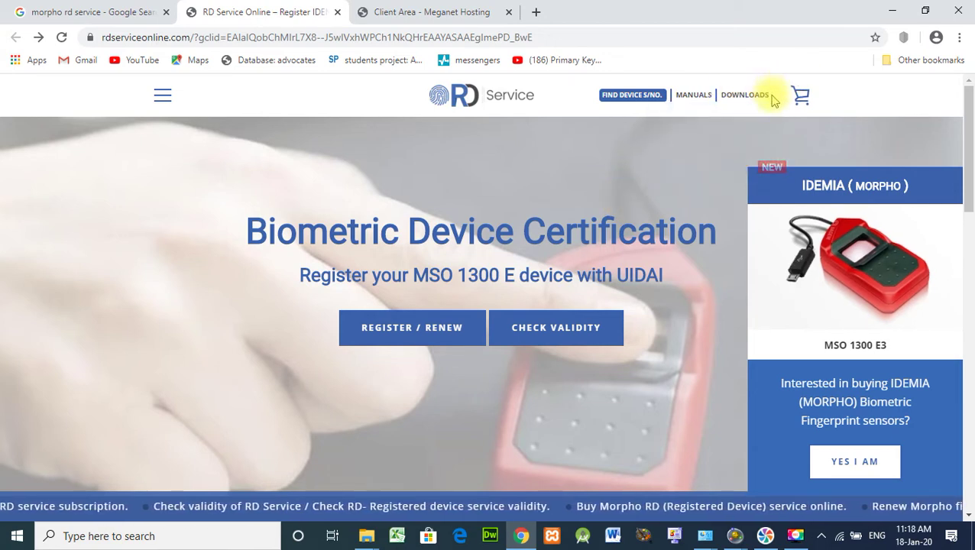
pyautogui.moveTo(758, 97)
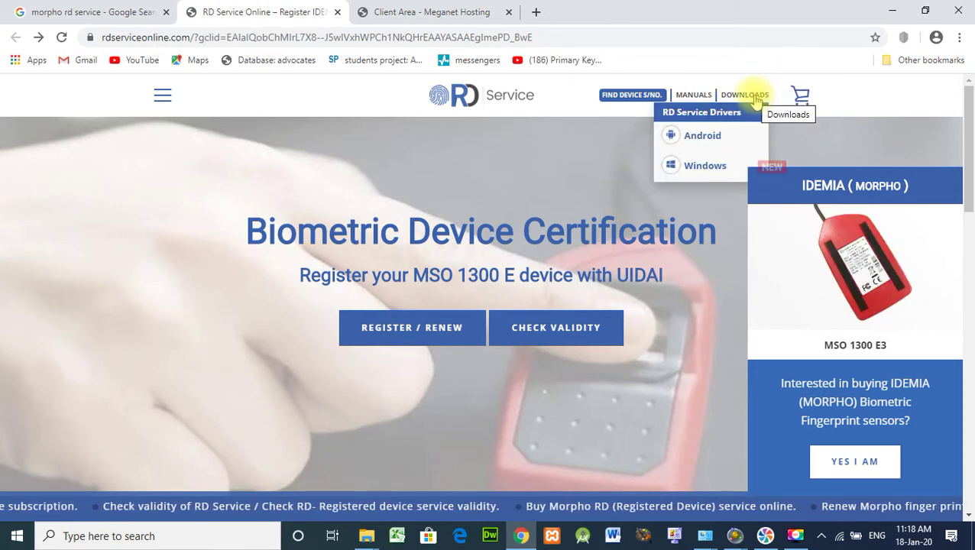
pyautogui.click(703, 168)
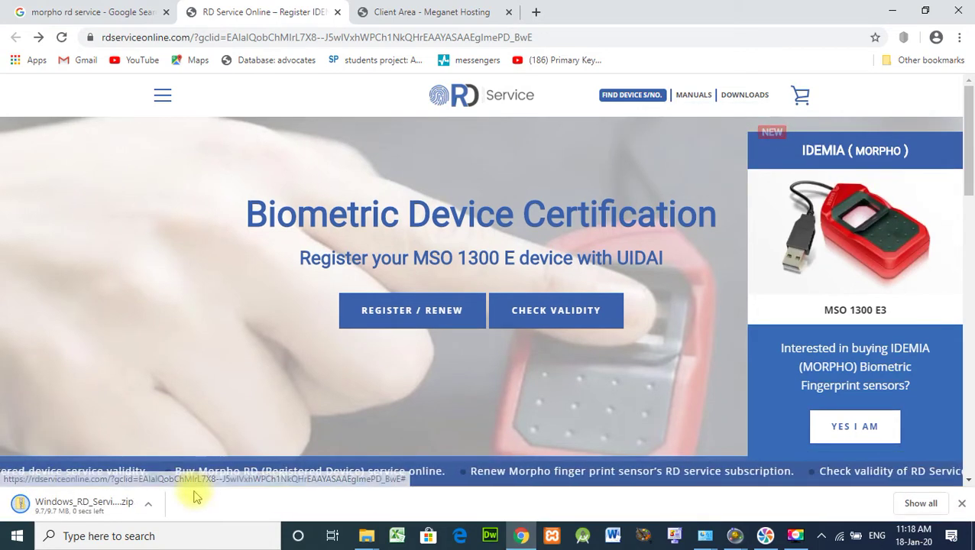
# Show the downloaded Windows_RD_Service_2.0.1.32 (2) archive in its folder and open it with Windows Explorer
pyautogui.click(148, 504)
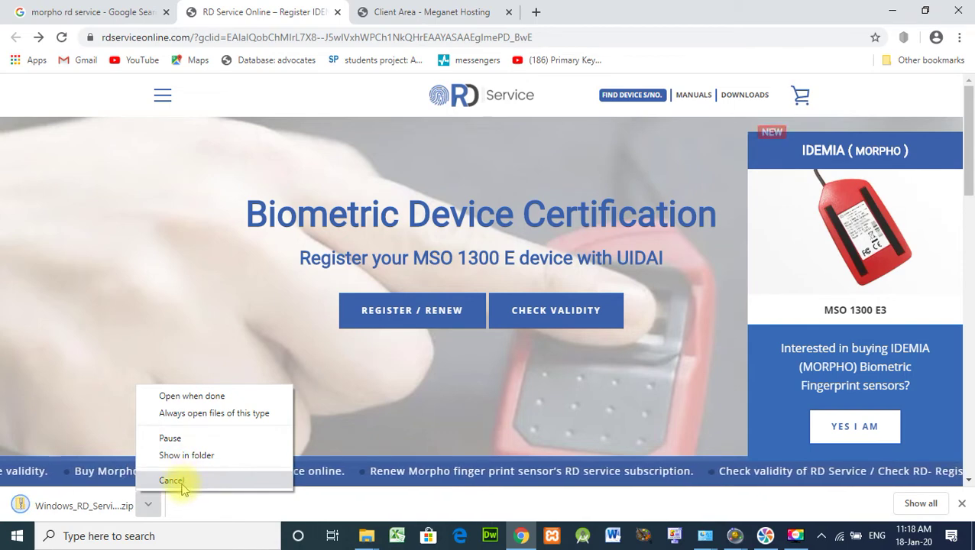
pyautogui.click(193, 458)
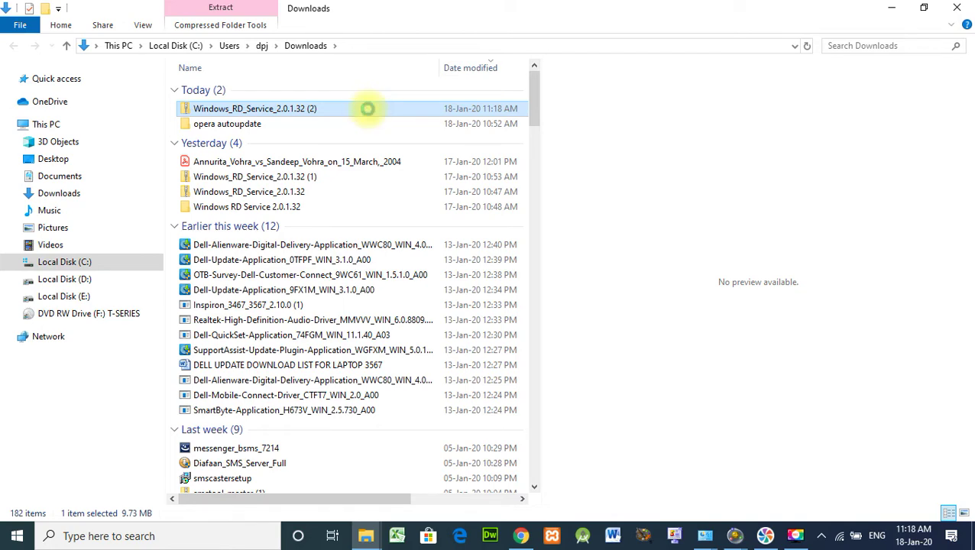
pyautogui.rightClick(367, 113)
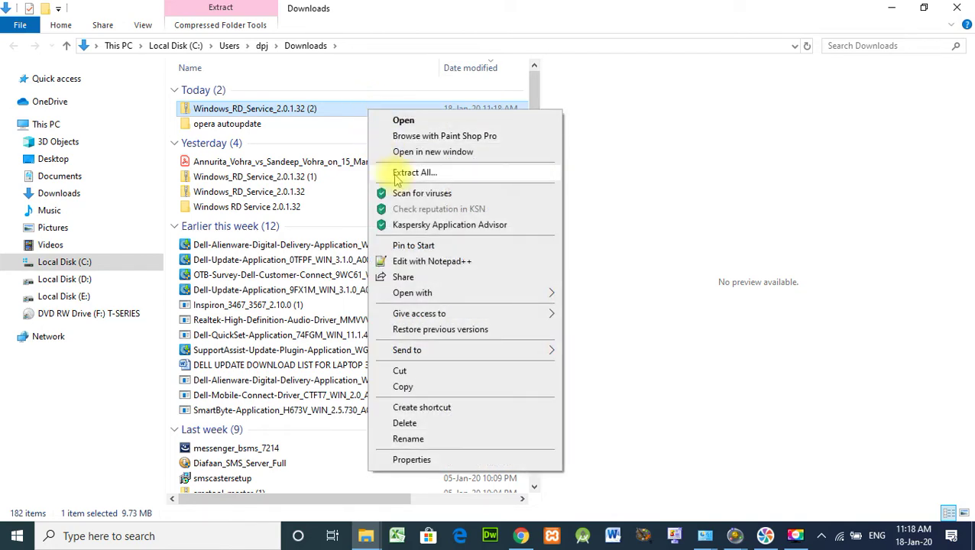
pyautogui.moveTo(437, 294)
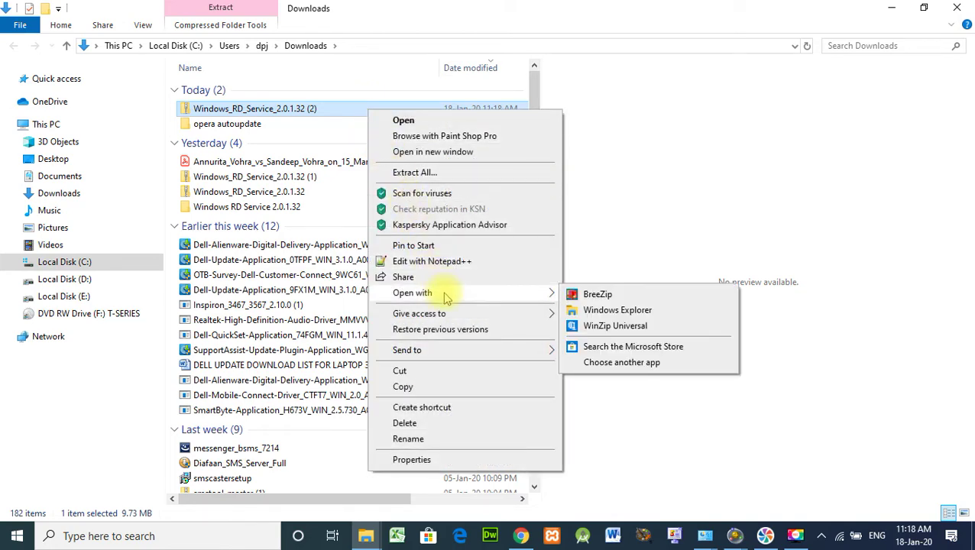
pyautogui.click(601, 314)
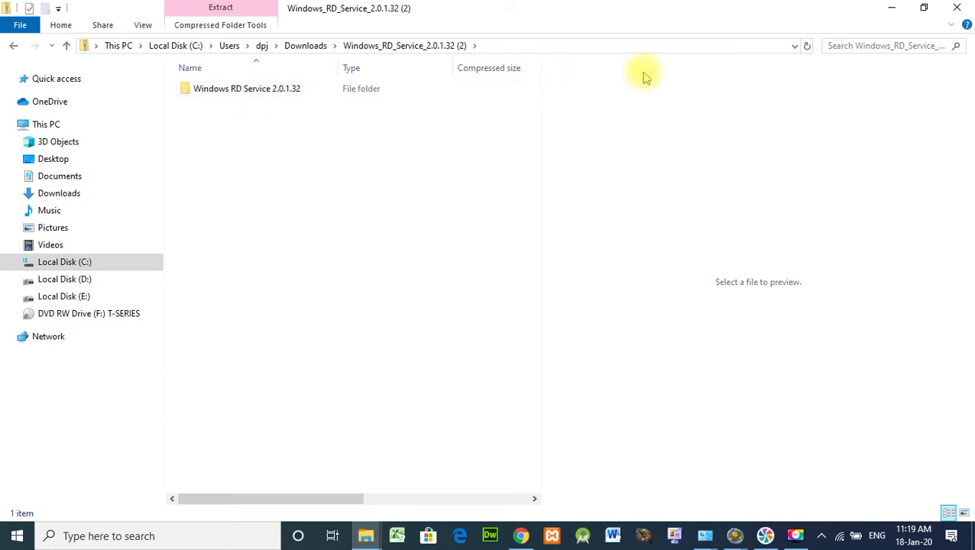
# Minimize the new archive window and the browser, and close the older Windows_RD_Service_2.0.1.32 archive window
pyautogui.click(892, 9)
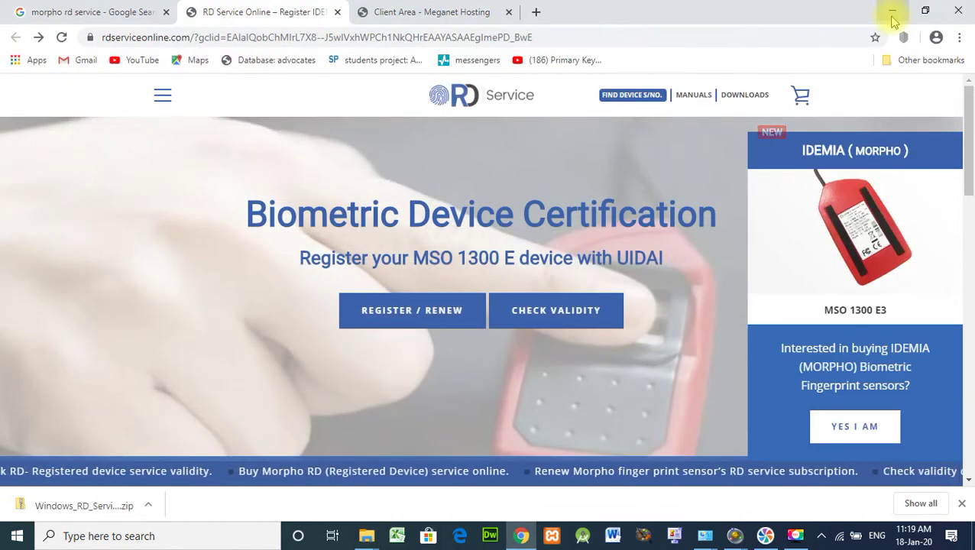
pyautogui.click(893, 11)
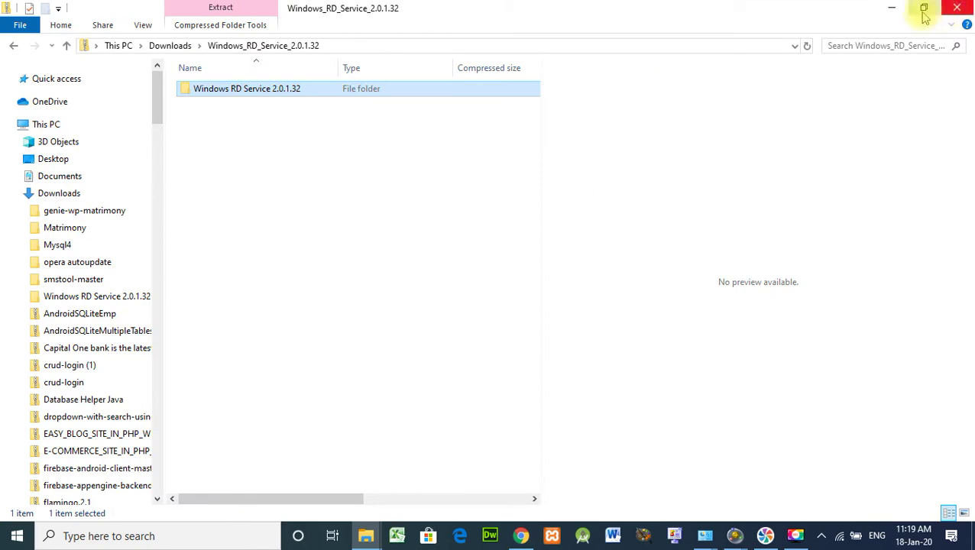
pyautogui.click(959, 10)
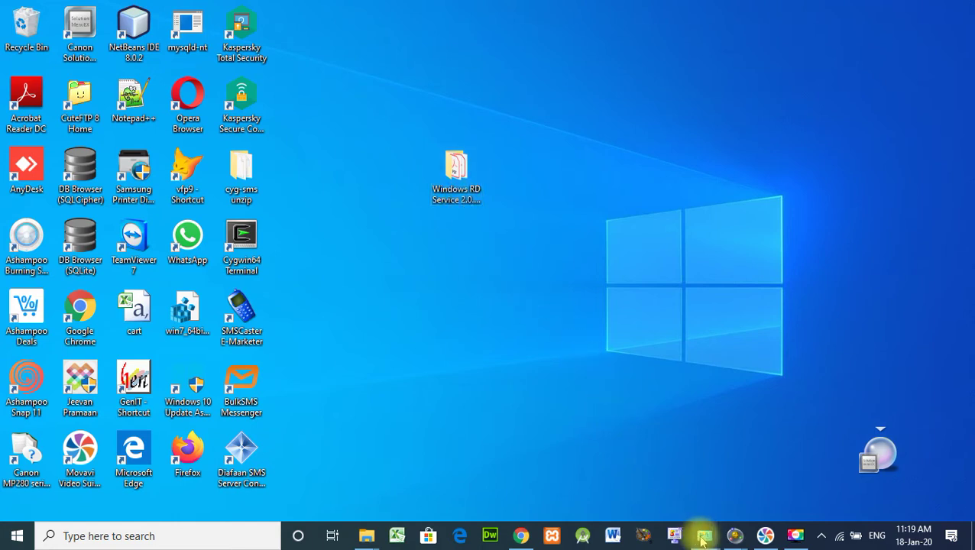
# Display the Control Panel items as large icons and open Programs and Features
pyautogui.moveTo(704, 538)
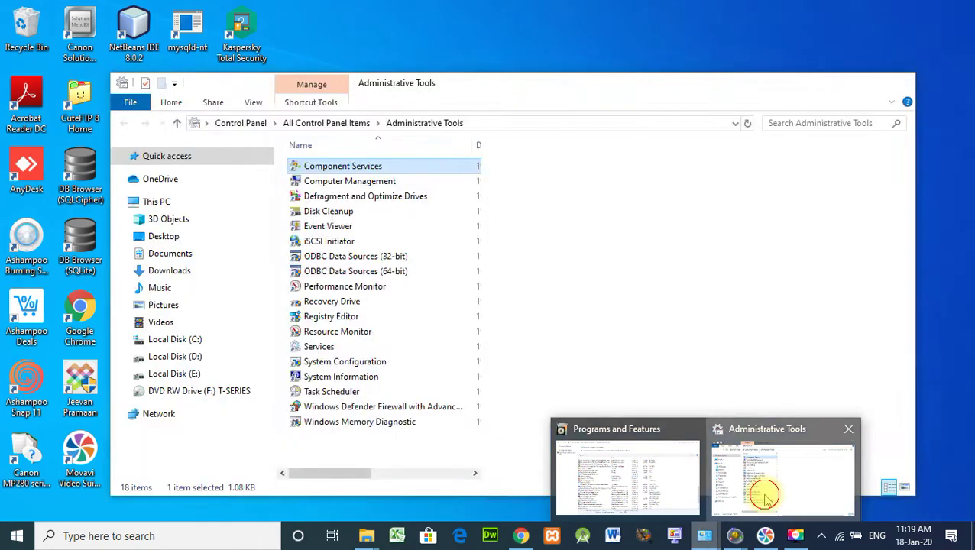
pyautogui.click(763, 496)
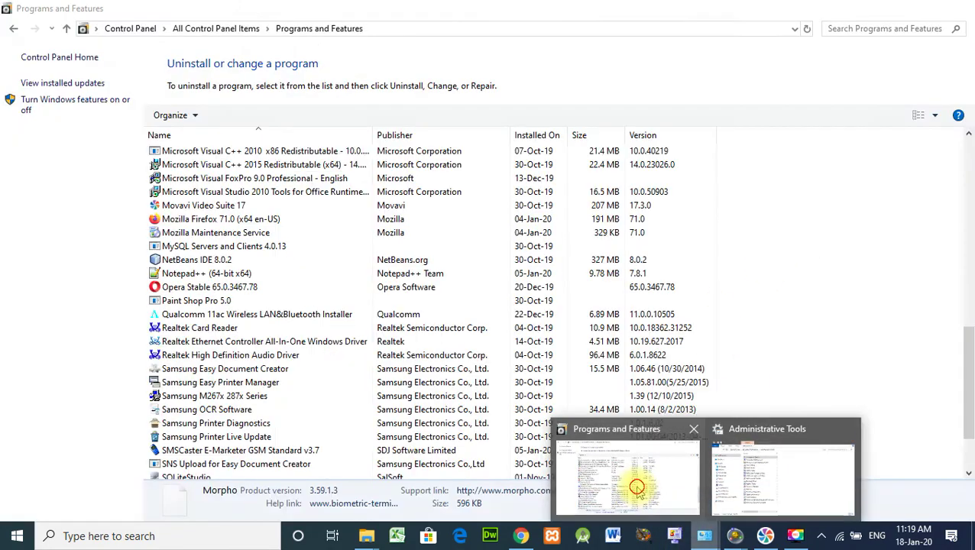
pyautogui.click(638, 488)
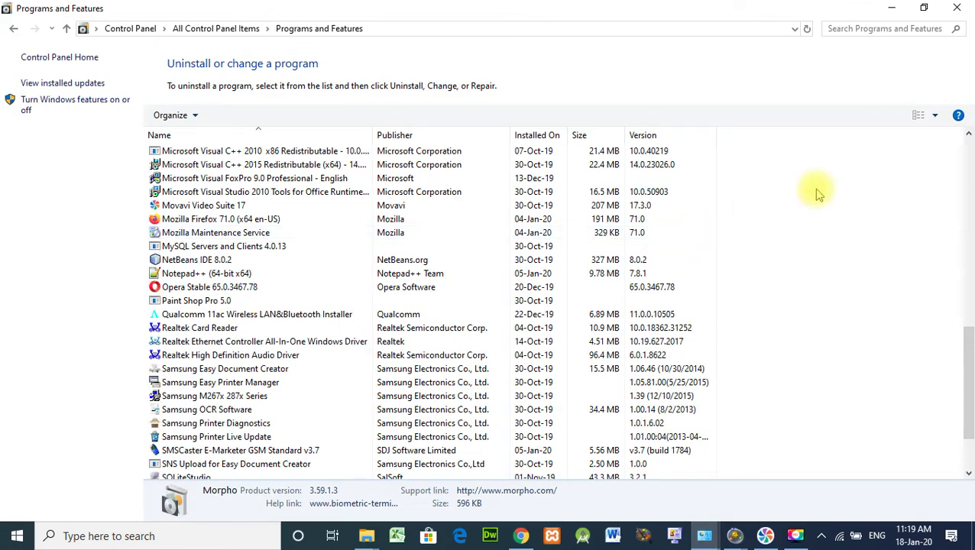
pyautogui.click(128, 30)
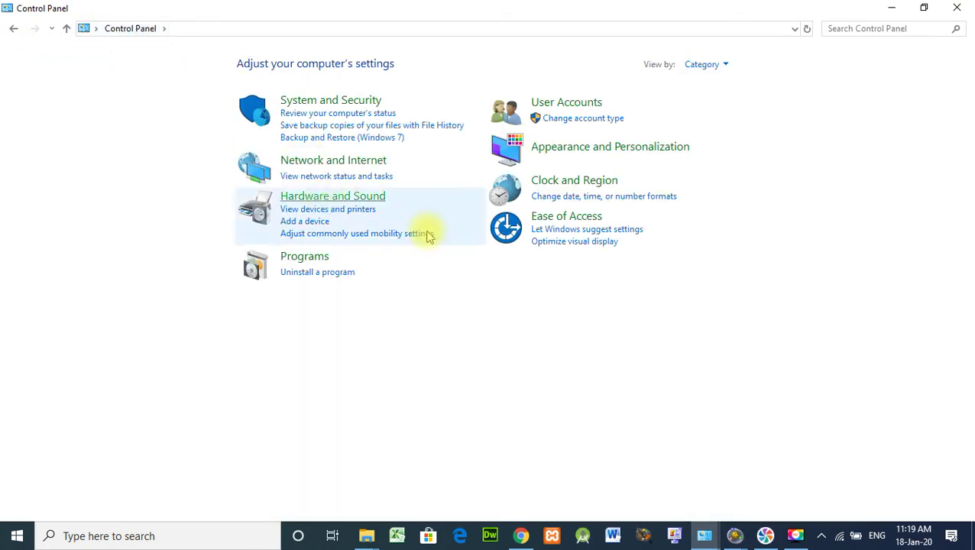
pyautogui.click(727, 67)
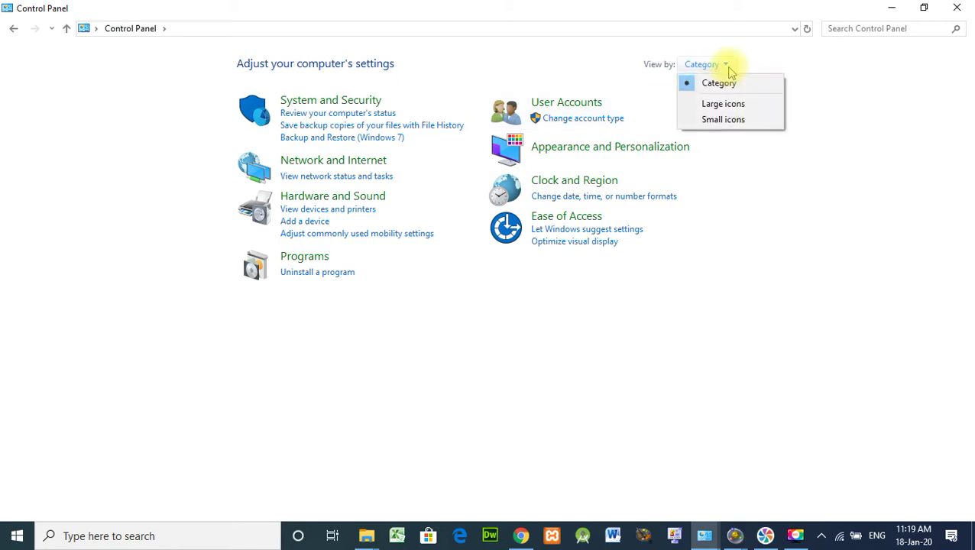
pyautogui.click(718, 104)
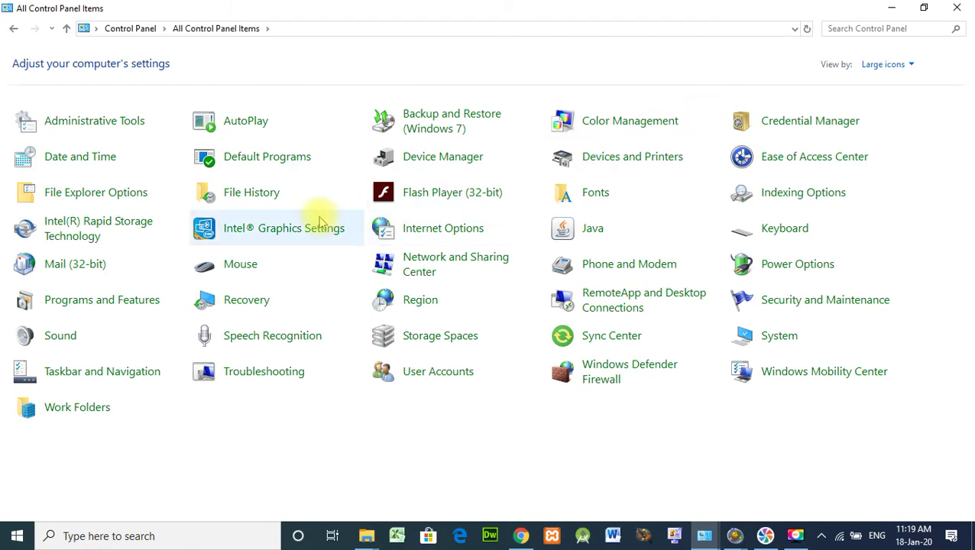
pyautogui.click(125, 305)
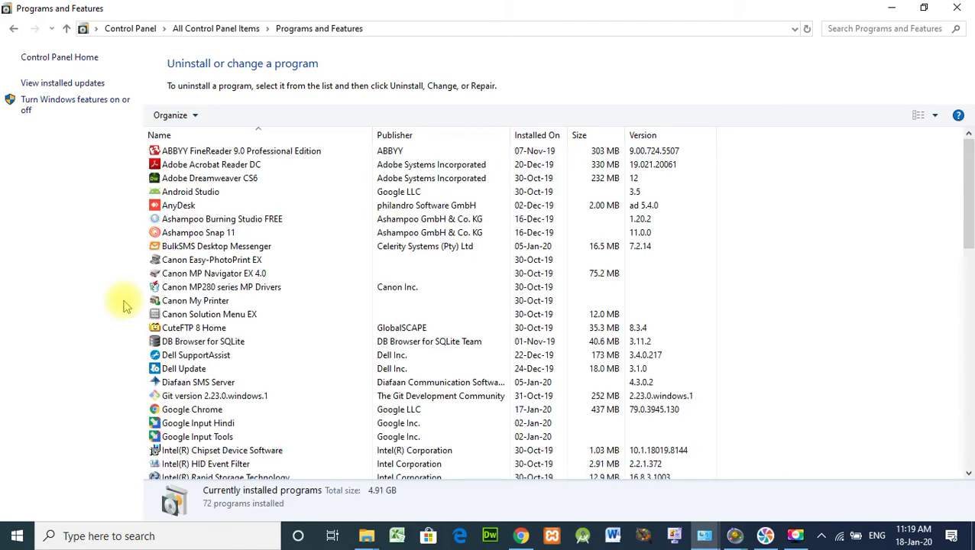
# Locate Morpho RD Service Driver version 2.0.1.32 and MorphoSmart USB 64 bits Driver and show the uninstall option for each without running it
pyautogui.scroll(-3, 968, 170)
pyautogui.scroll(3, 968, 170)
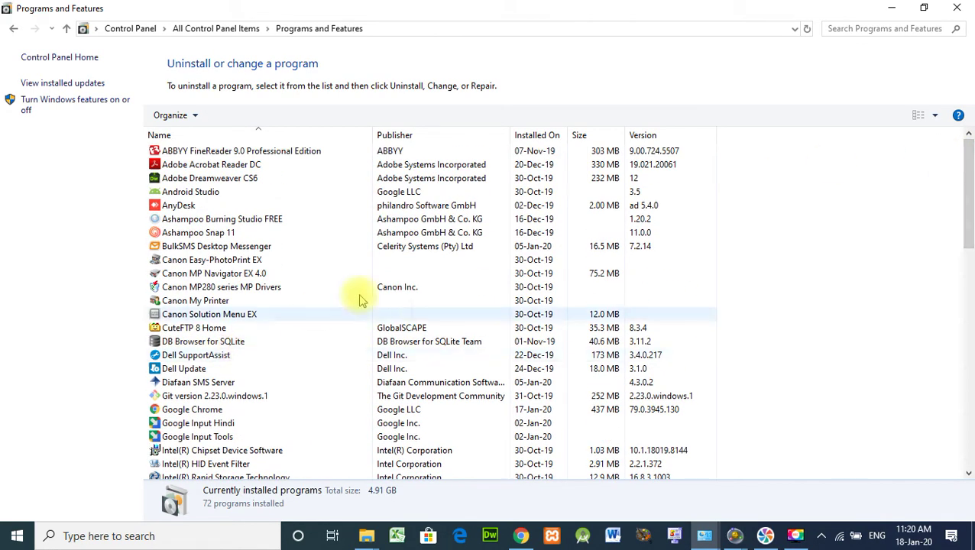
pyautogui.moveTo(964, 229); pyautogui.dragTo(968, 350)
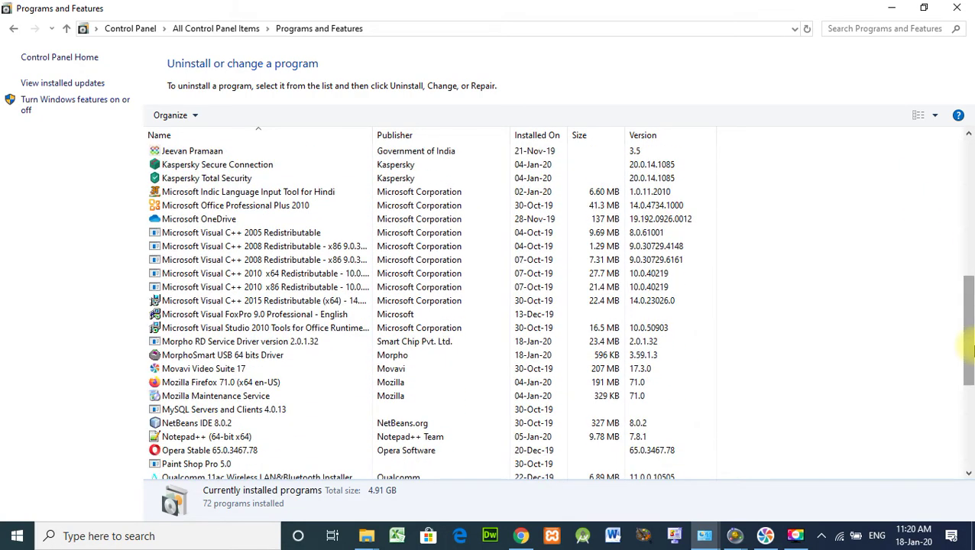
pyautogui.rightClick(266, 345)
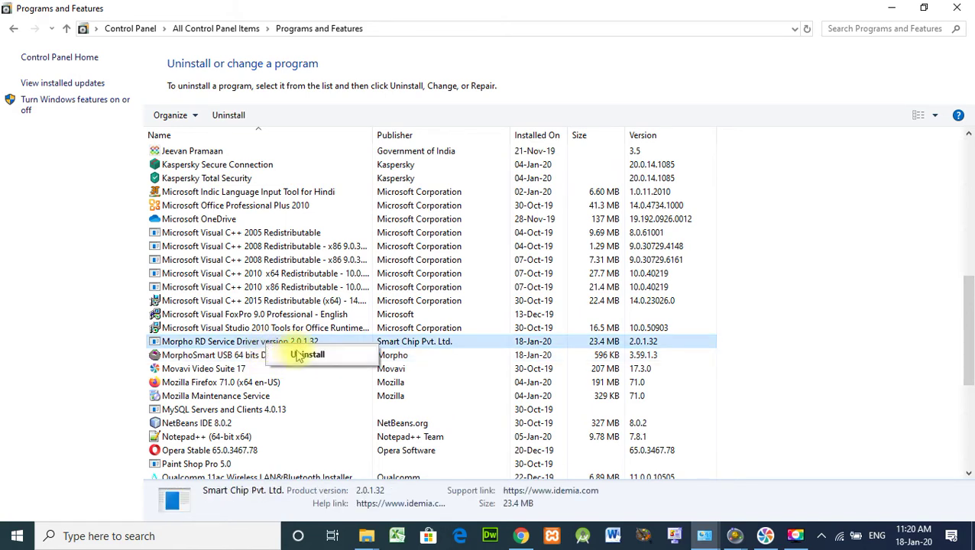
pyautogui.click(913, 322)
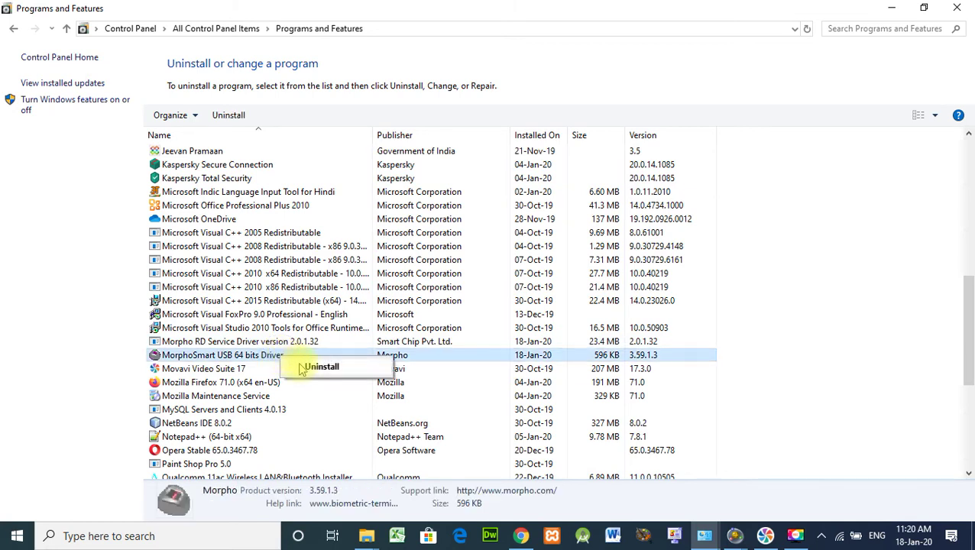
pyautogui.click(796, 342)
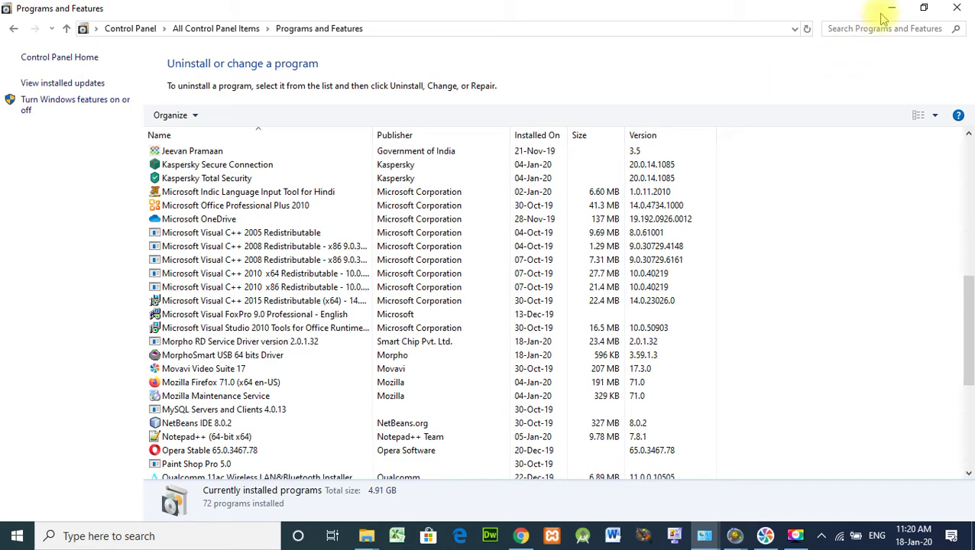
# Close the Programs and Features and Administrative Tools windows
pyautogui.click(956, 7)
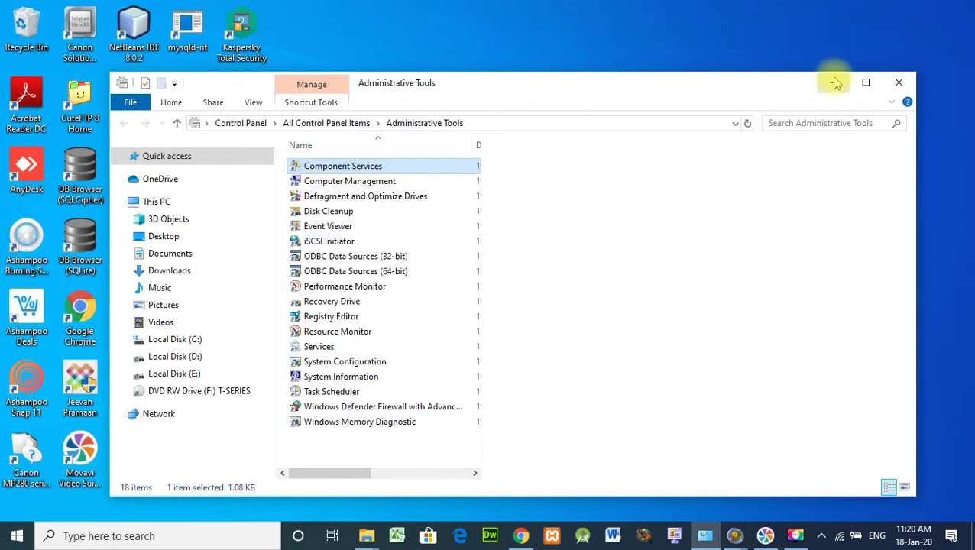
pyautogui.click(901, 83)
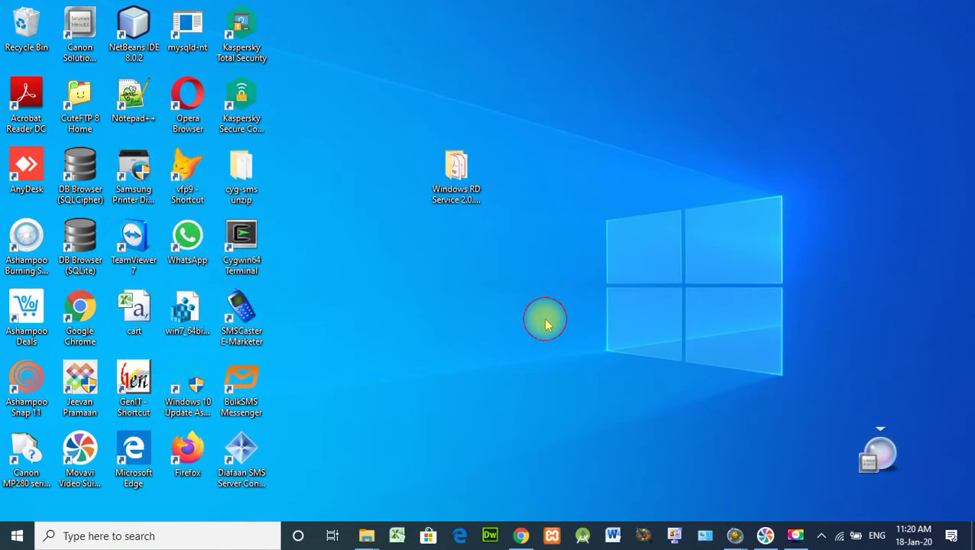
# Examine the folders in Program Files on Local Disk (C:) and minimize the window
pyautogui.moveTo(369, 537)
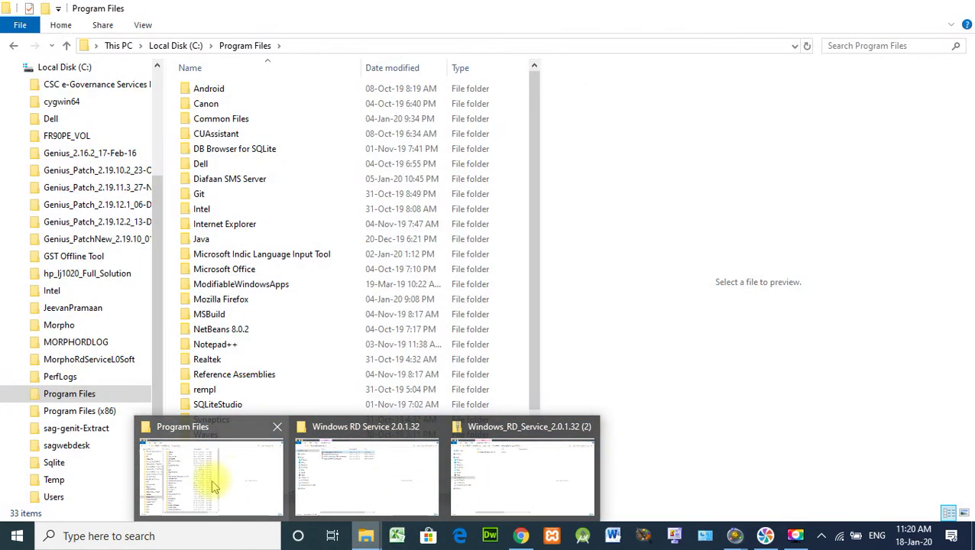
pyautogui.click(213, 482)
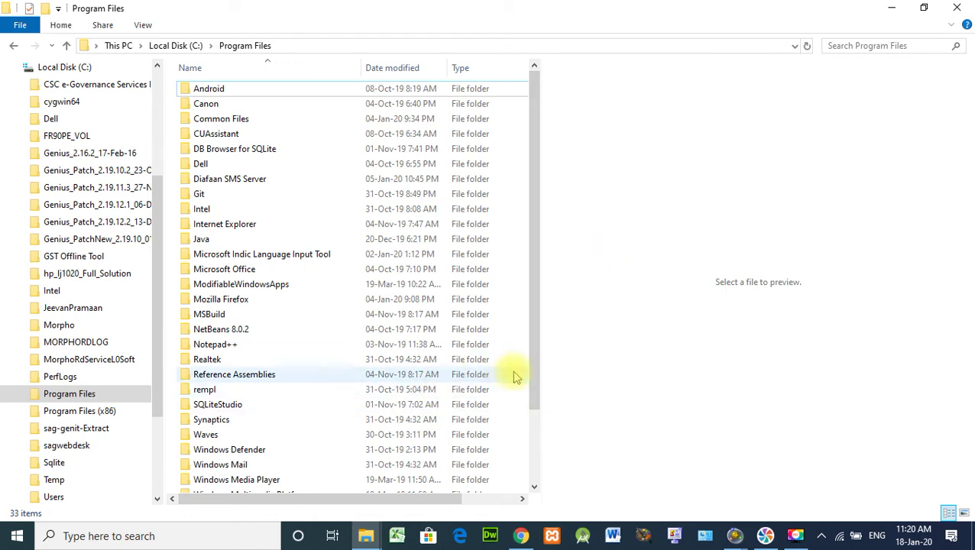
pyautogui.moveTo(537, 386); pyautogui.dragTo(547, 303)
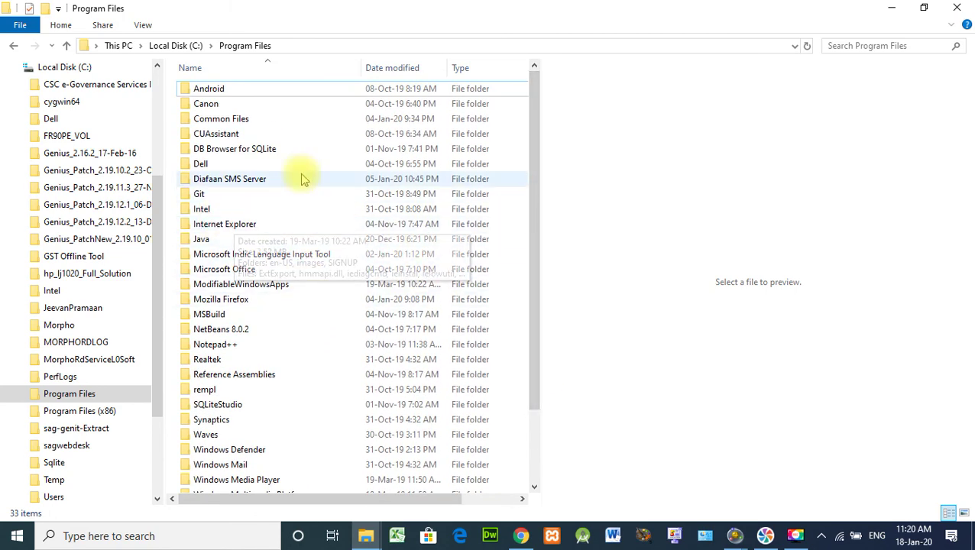
pyautogui.moveTo(309, 194)
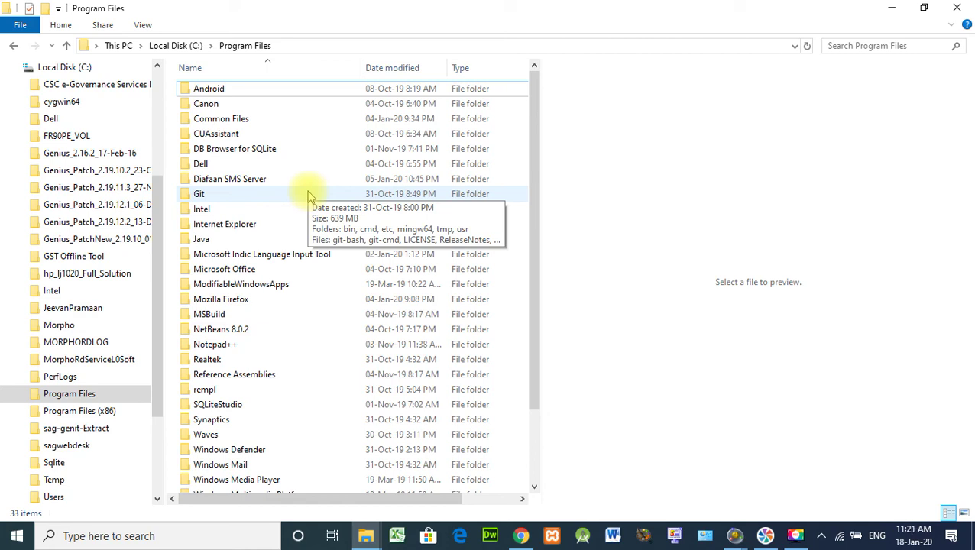
pyautogui.click(892, 10)
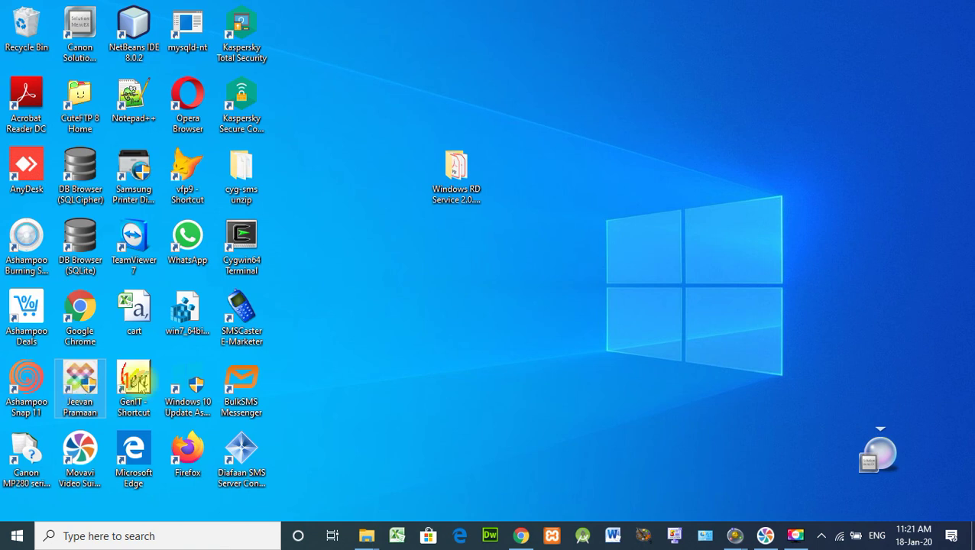
pyautogui.click(795, 538)
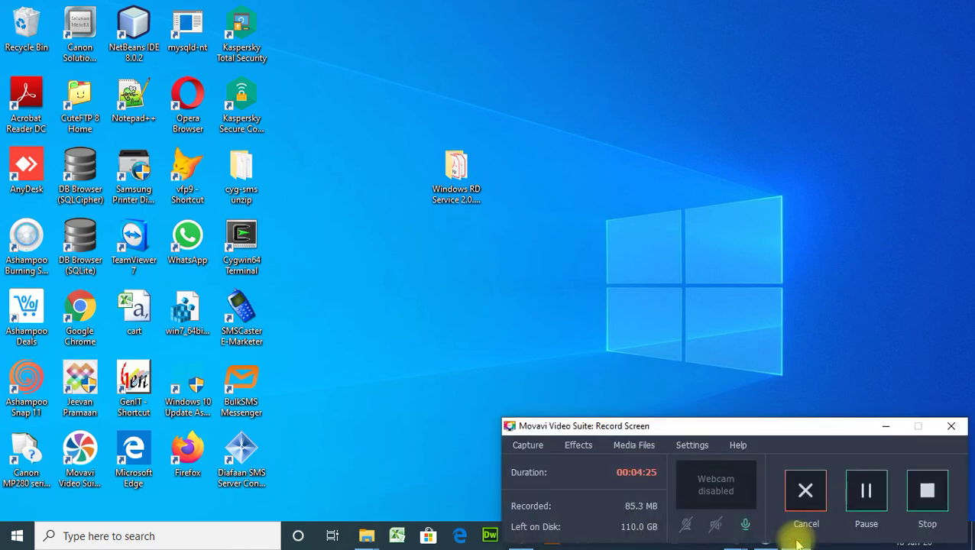